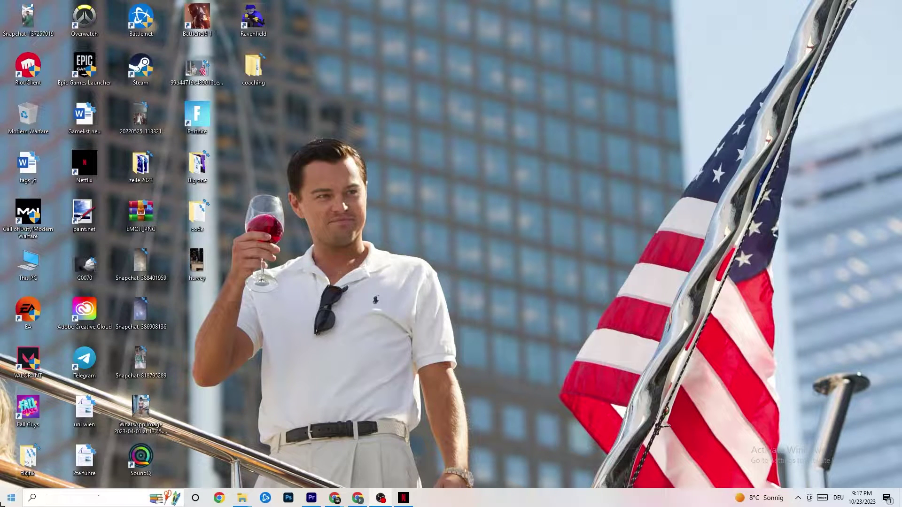
Open the system display settings and check the scaling options for text, apps and other items
left_click(11, 497)
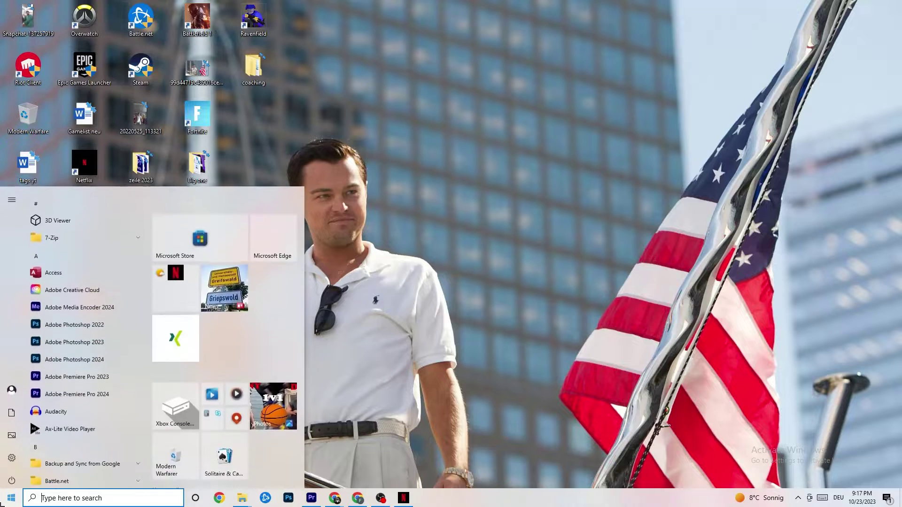
left_click(12, 455)
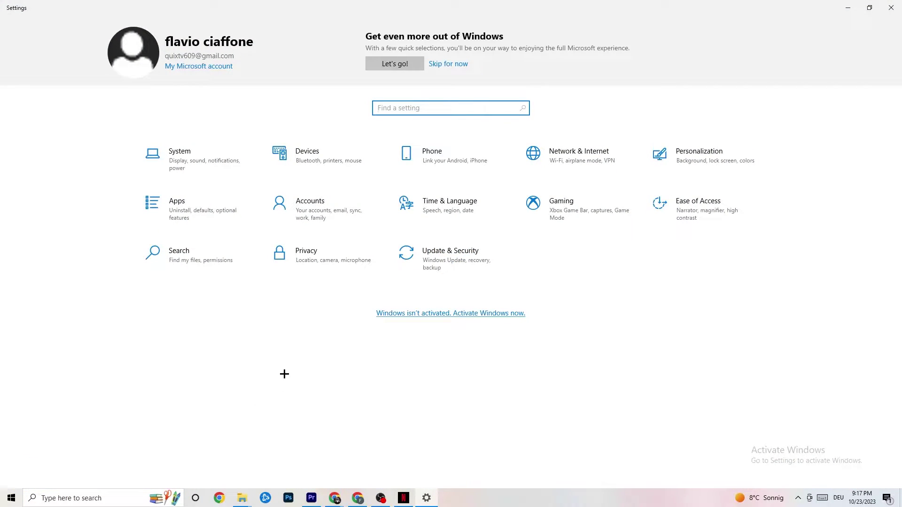
left_click(195, 165)
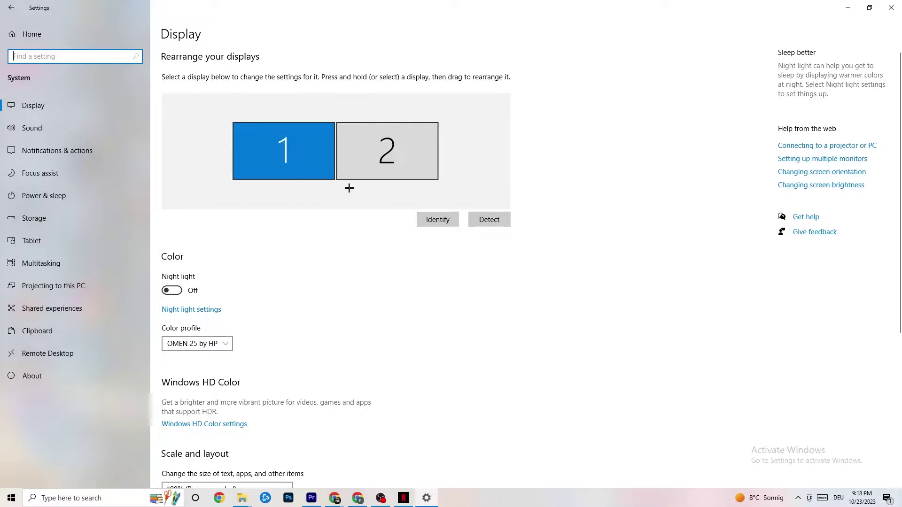
scroll(288, 200, "down", 4)
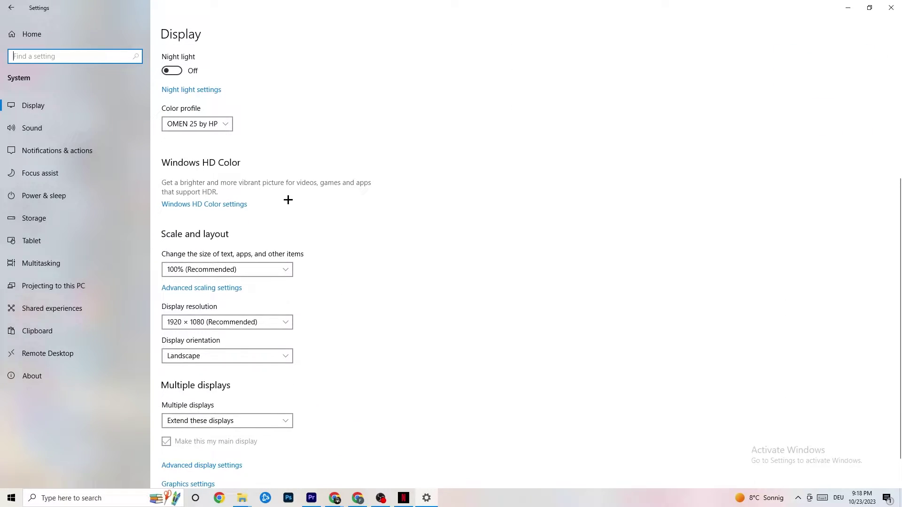
left_click(194, 126)
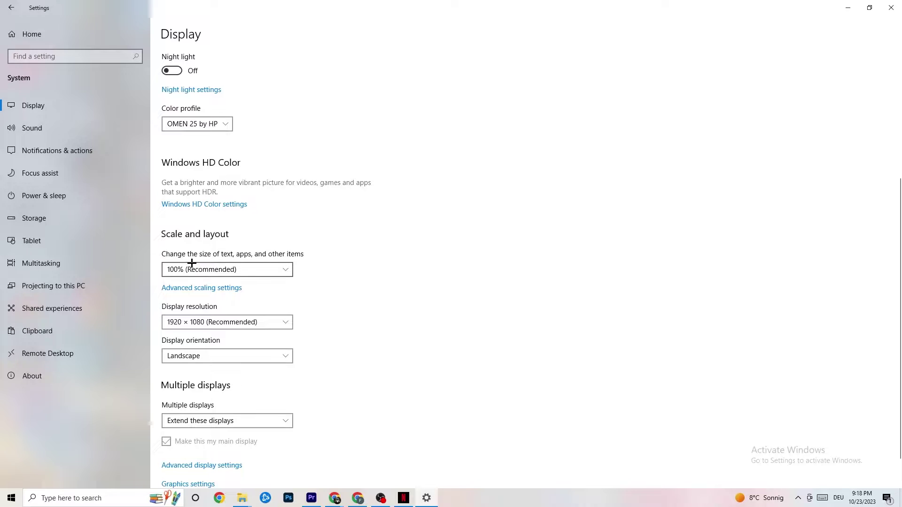
left_click(277, 269)
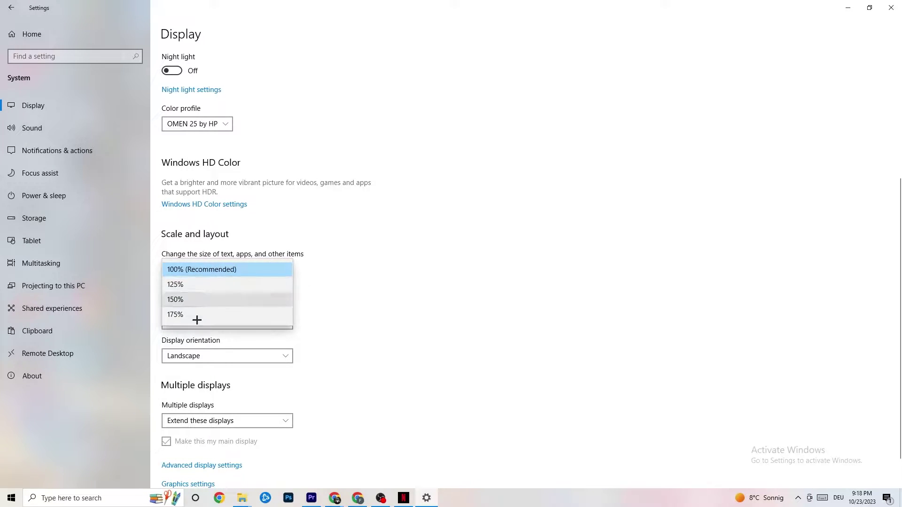
left_click(386, 231)
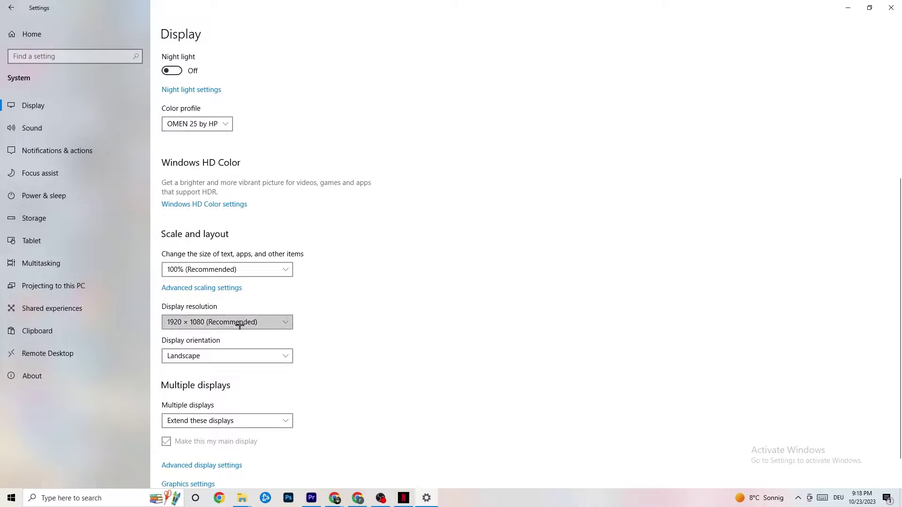
Check the available display resolution options without changing the selected one
left_click(284, 321)
left_click(404, 301)
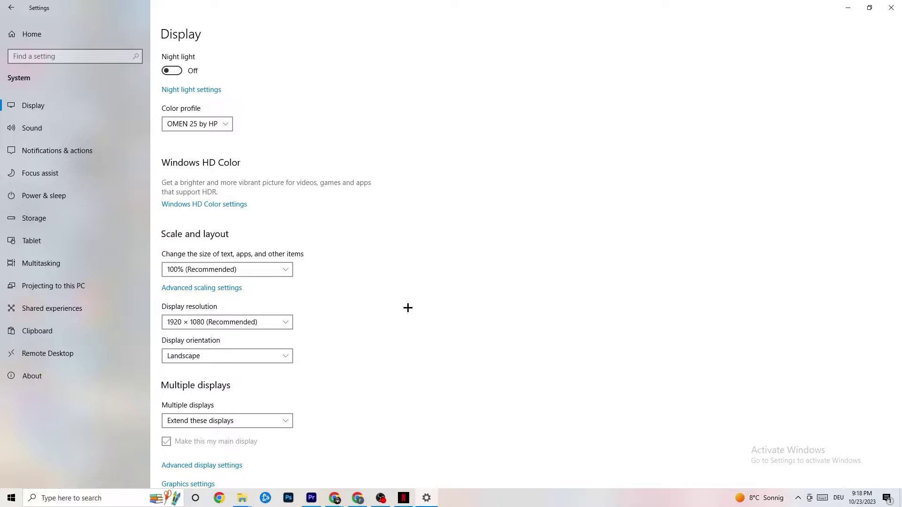
left_click(285, 321)
left_click(374, 300)
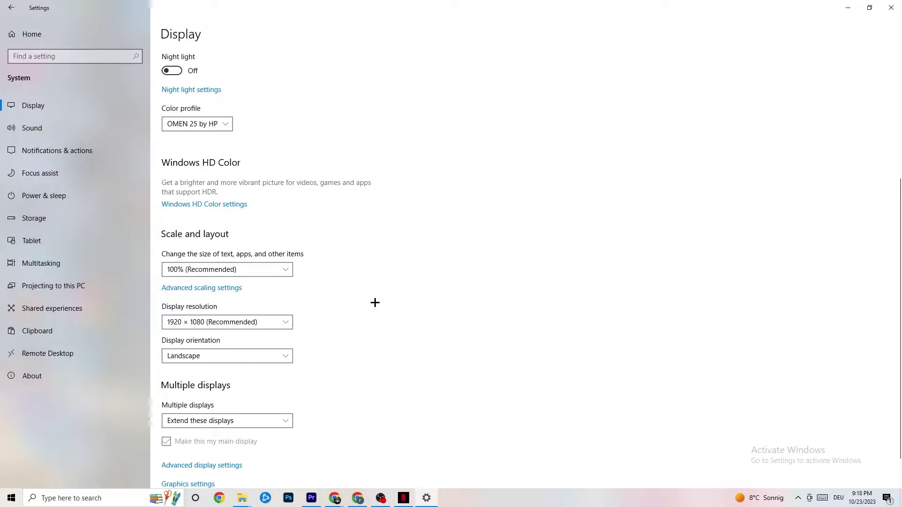
Open the Storage Sense configuration and review its recycle bin deletion and run frequency options
left_click(59, 226)
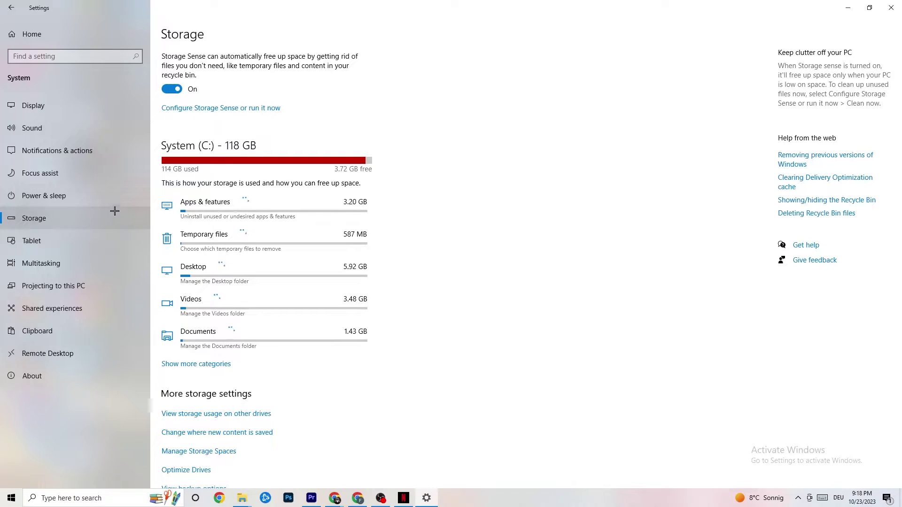
left_click(260, 109)
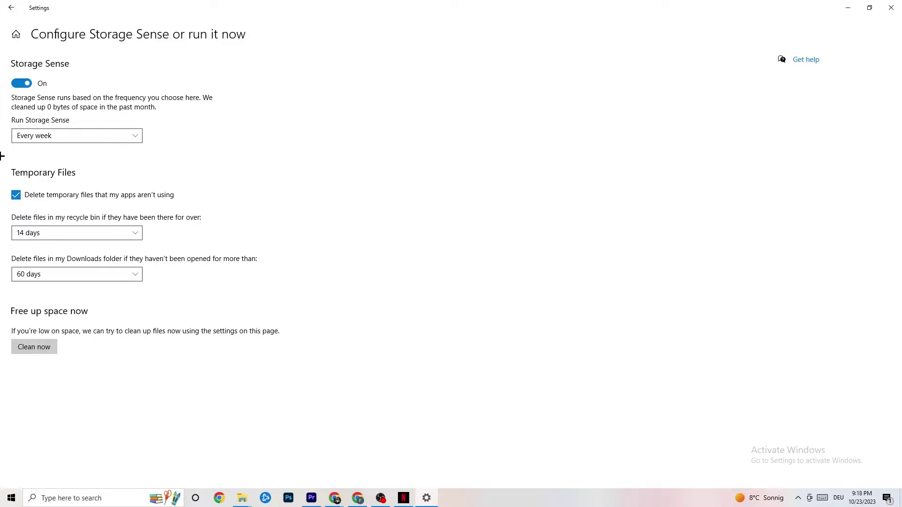
left_click(96, 233)
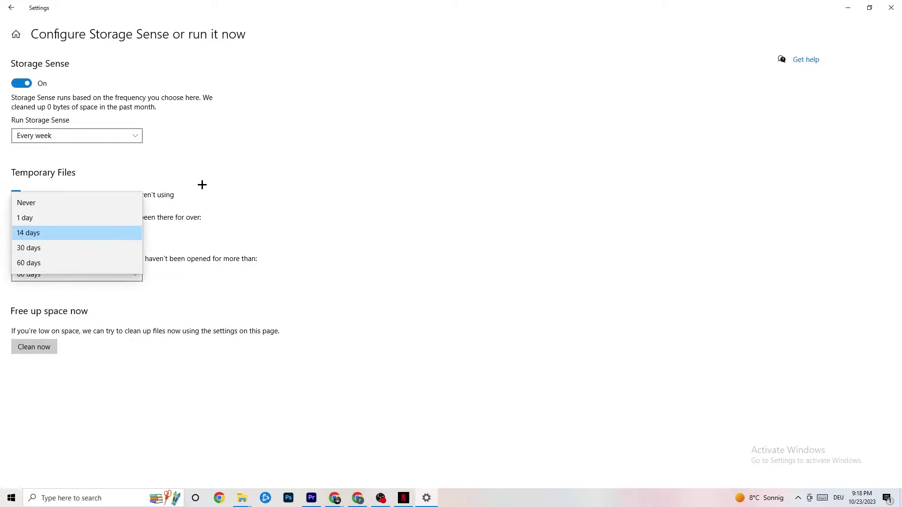
left_click(85, 151)
left_click(86, 136)
left_click(221, 133)
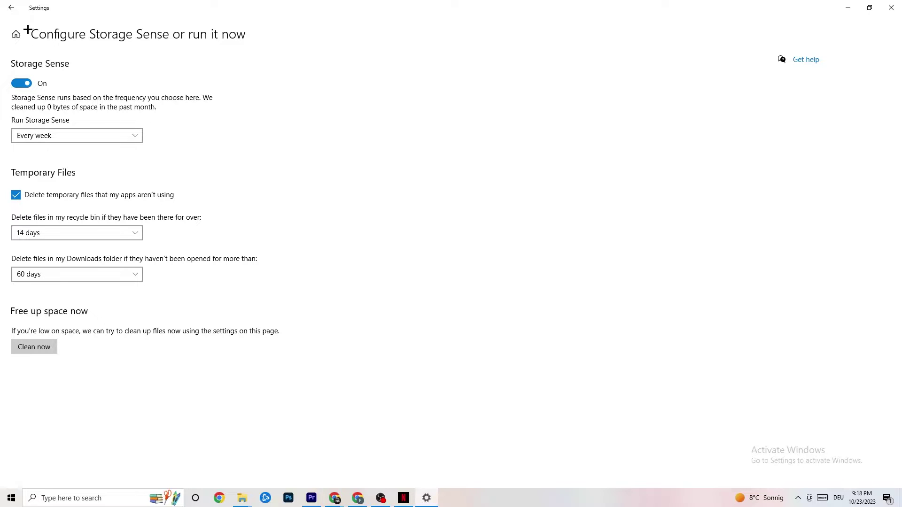
Open the additional power settings from Power & sleep, review the power plans, and close Power Options
left_click(8, 5)
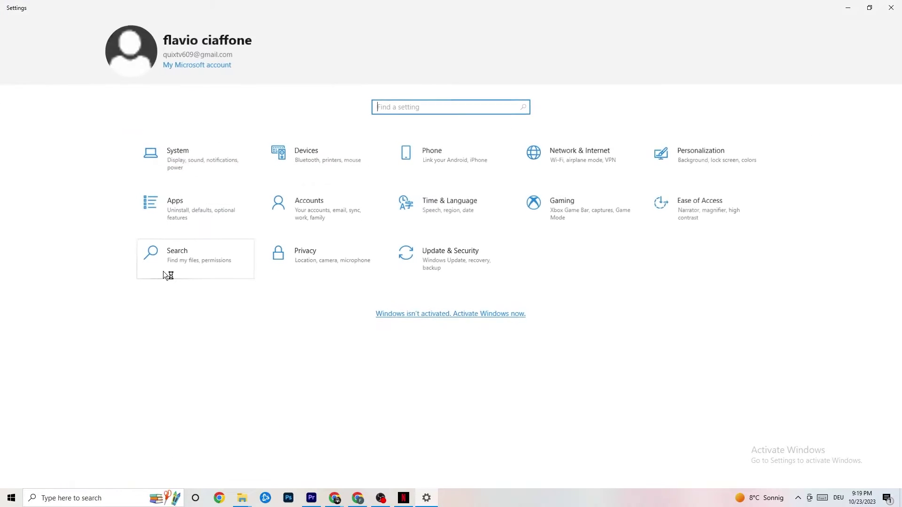
left_click(203, 167)
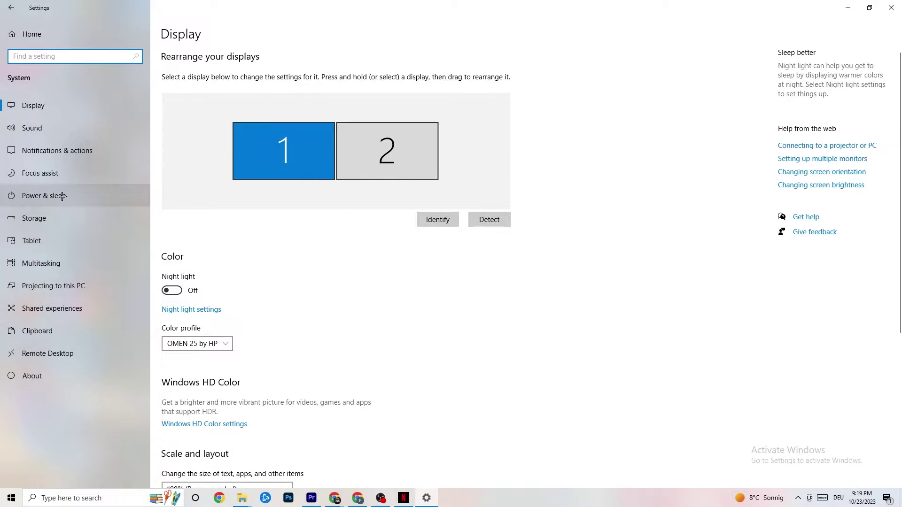
left_click(34, 194)
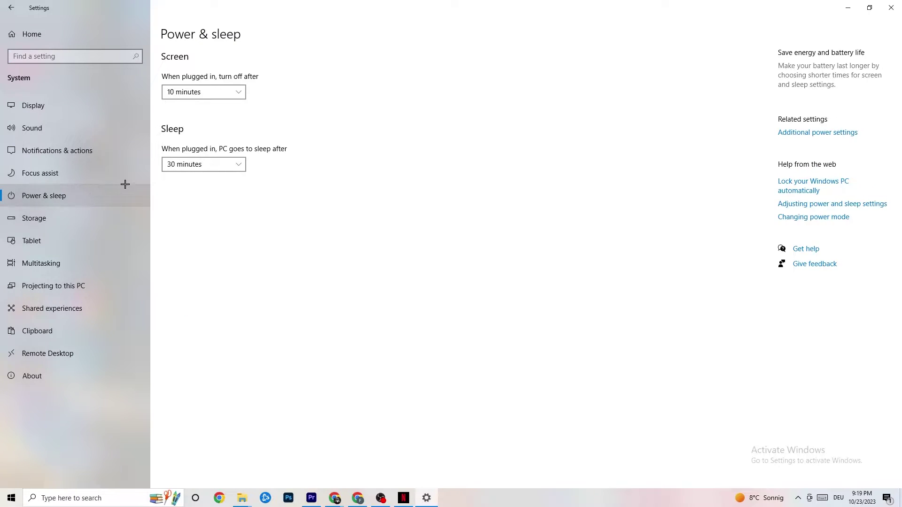
left_click(806, 135)
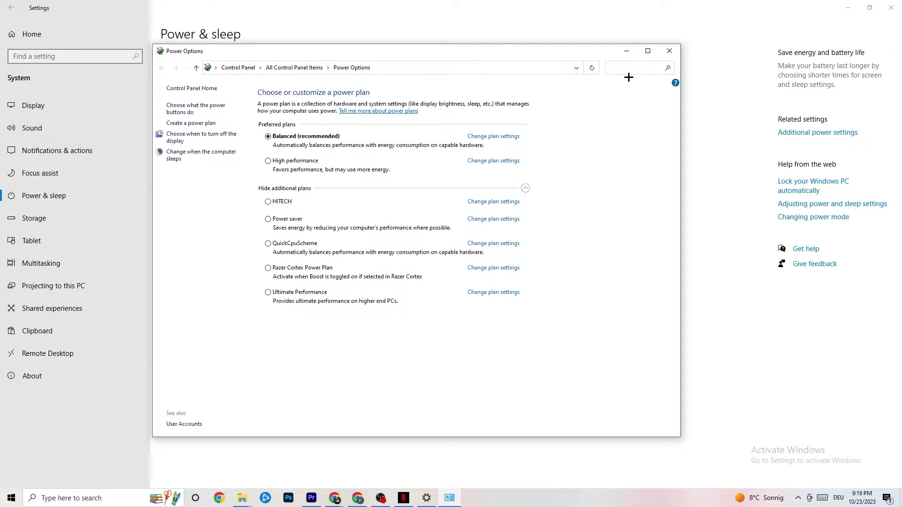
left_click(670, 51)
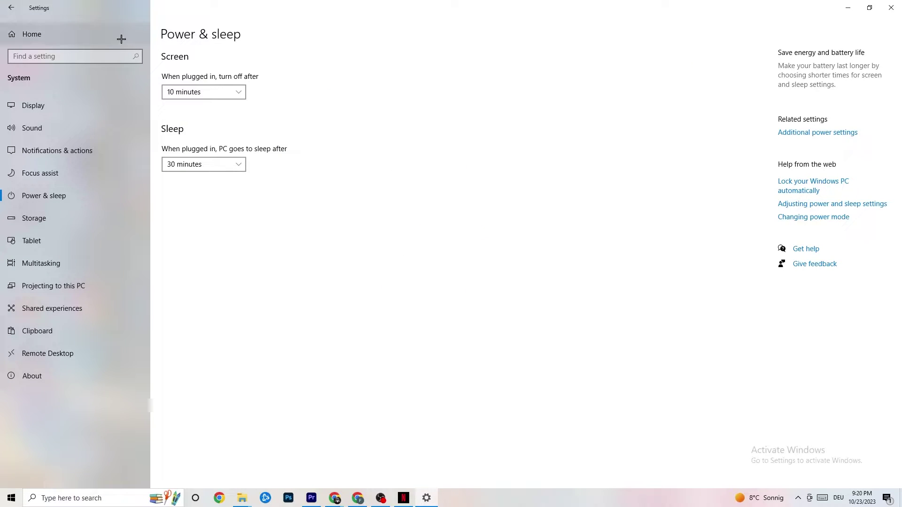
Open the gaming settings and check the Xbox Game Bar switch
left_click(15, 7)
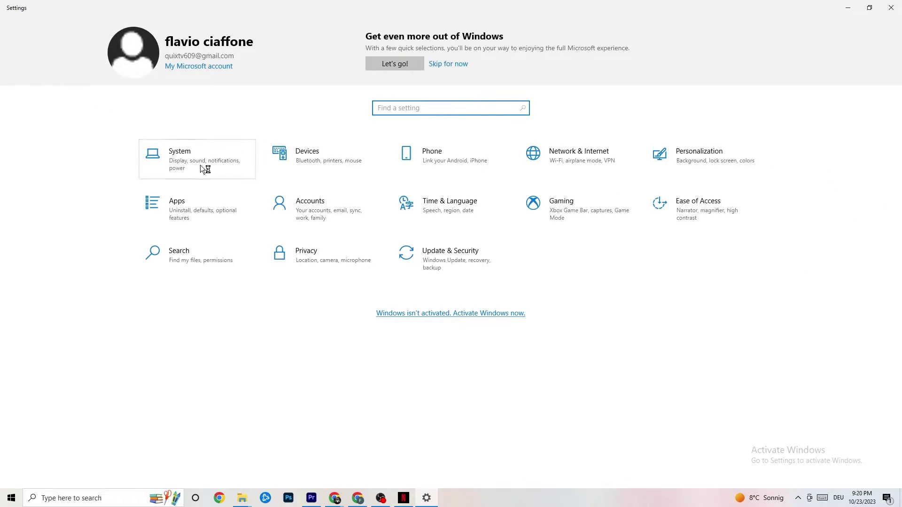
left_click(572, 220)
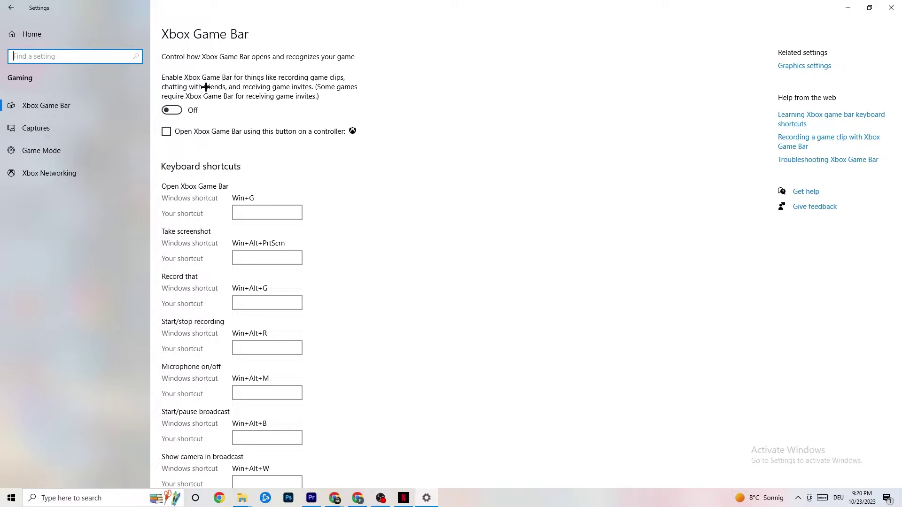
left_click(196, 110)
left_click(196, 110)
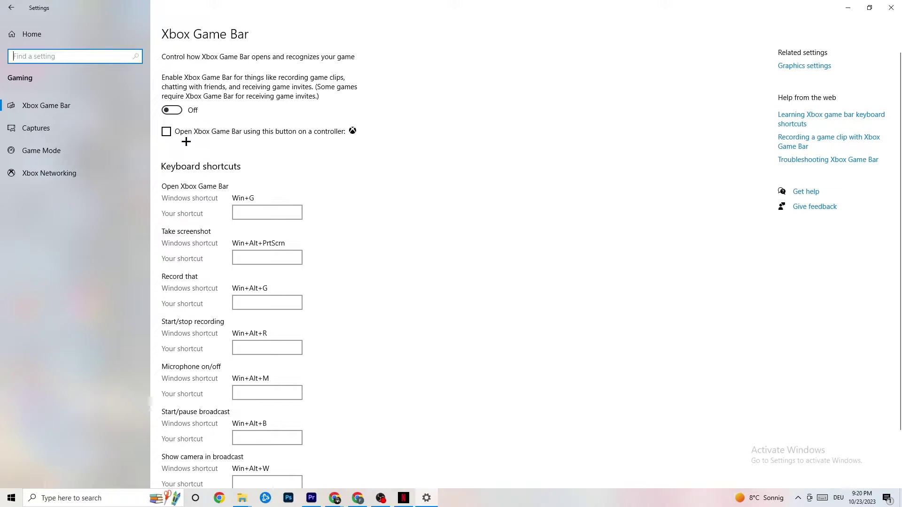
Review the recording options under Captures and the Game Mode setting
left_click(74, 125)
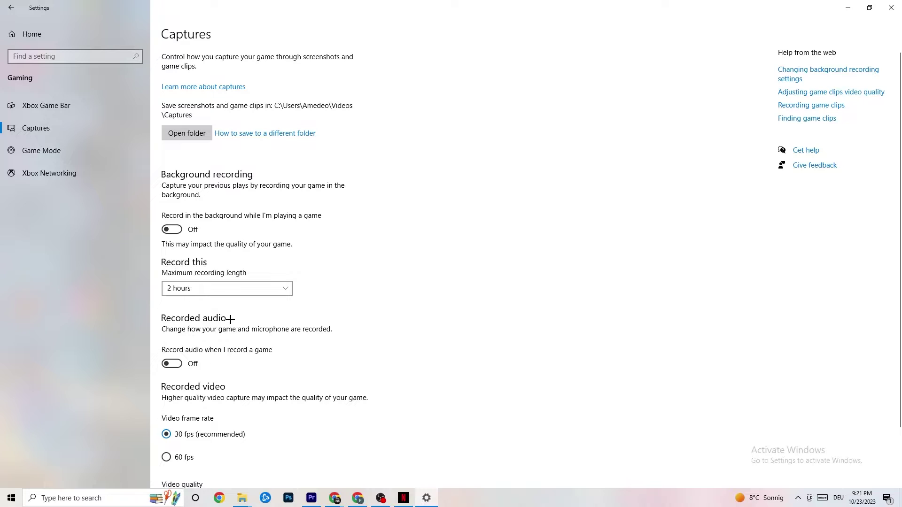
scroll(244, 333, "down", 2)
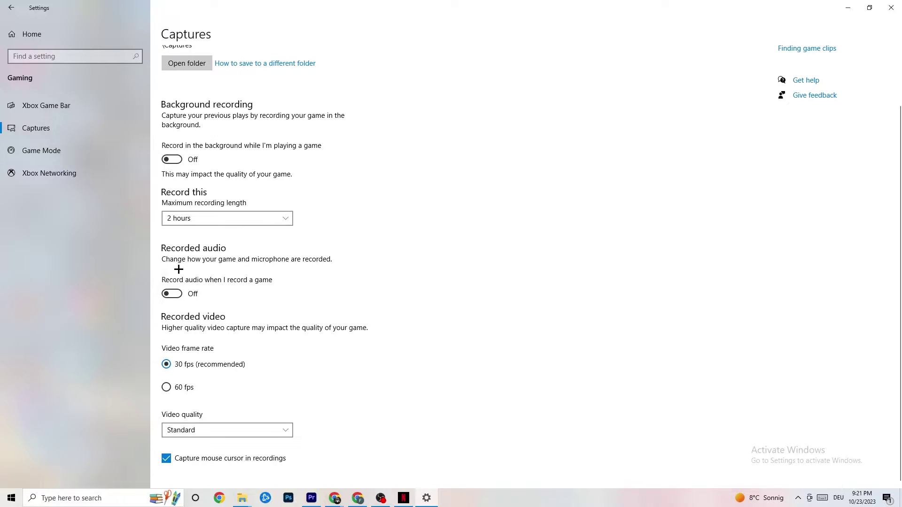
left_click(68, 157)
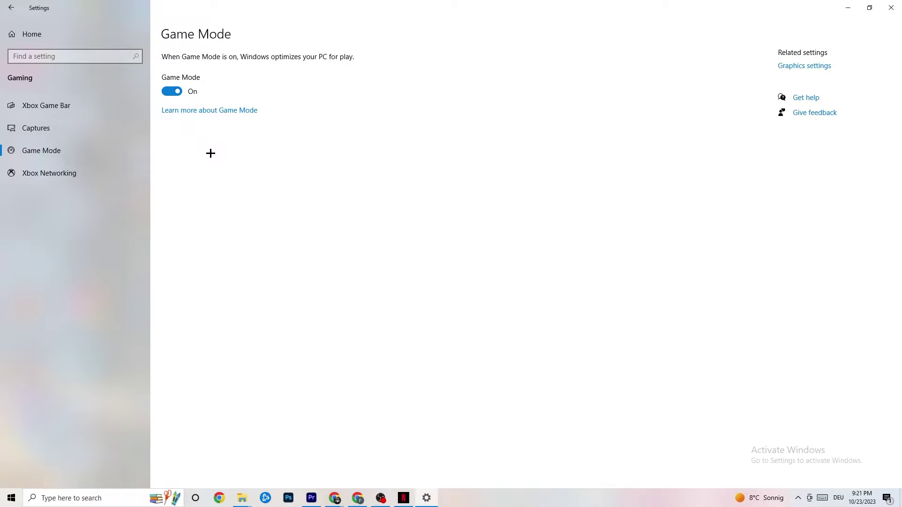
Check the Windows Update and Troubleshoot pages under Update & Security, and close Settings
left_click(14, 8)
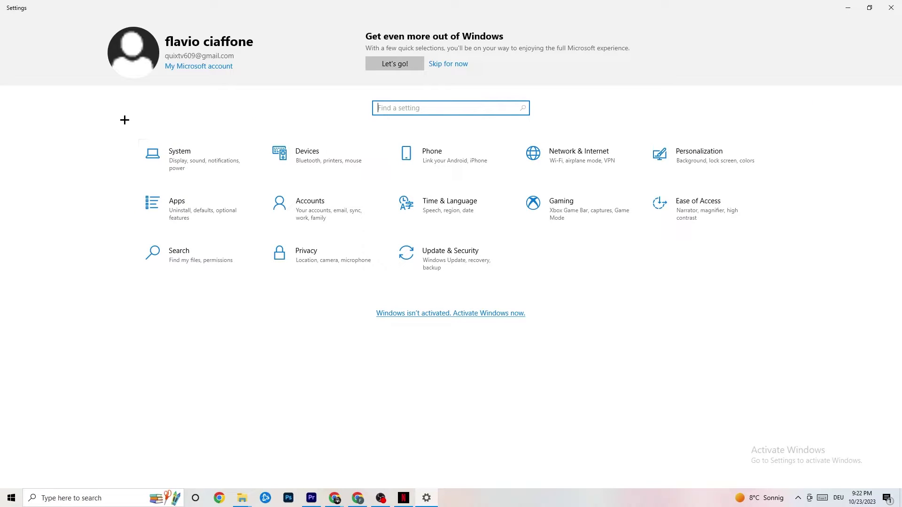
left_click(465, 266)
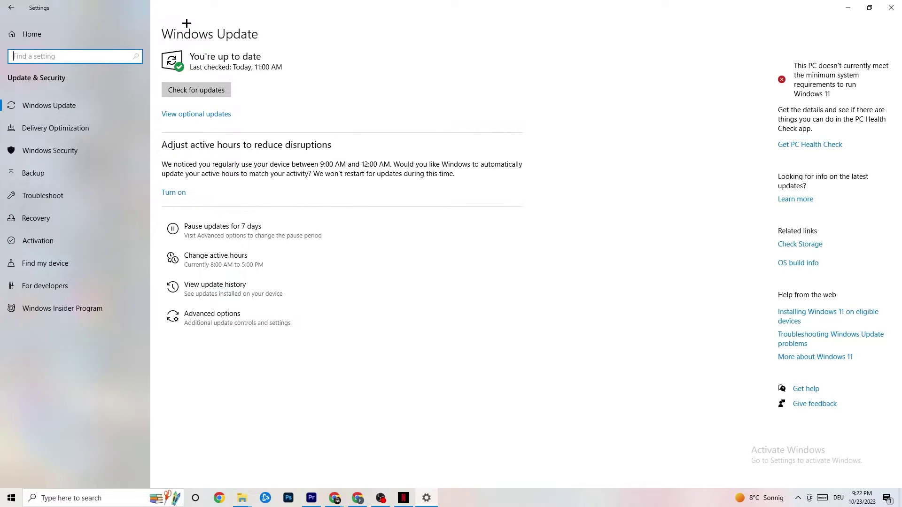
left_click(271, 66)
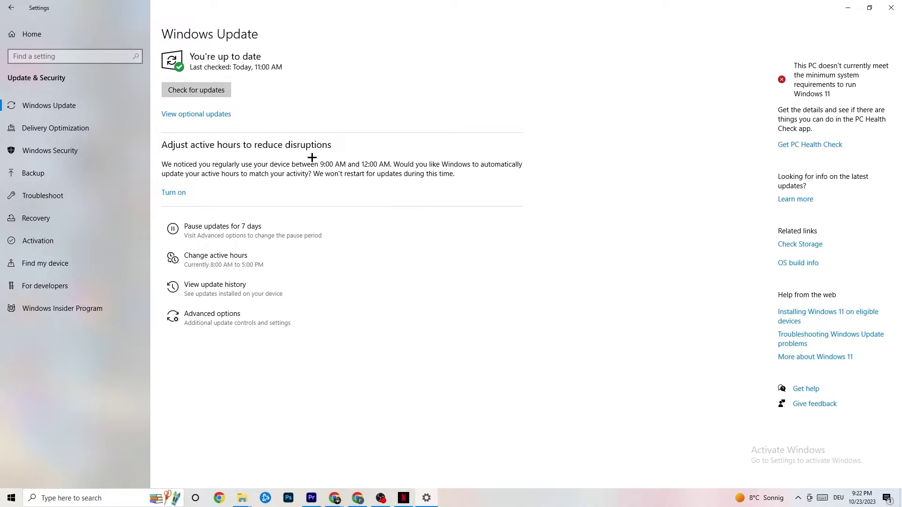
left_click(74, 198)
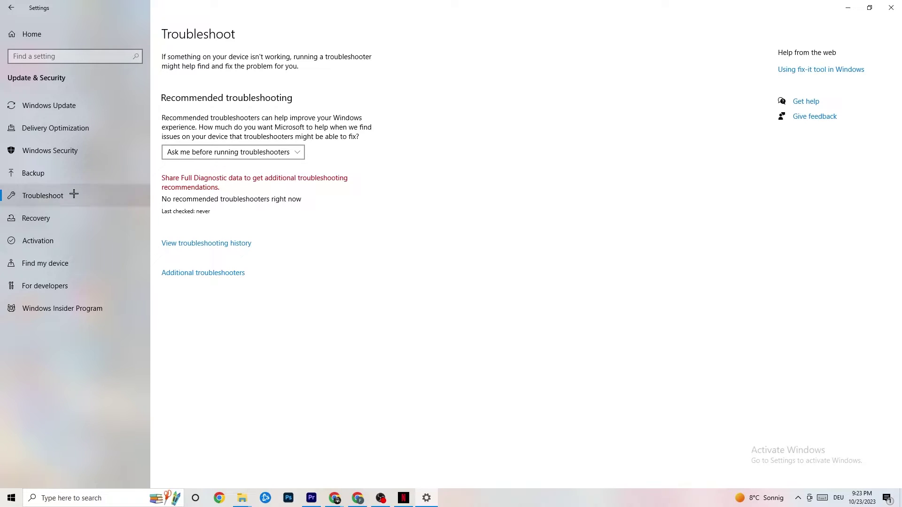
left_click(890, 4)
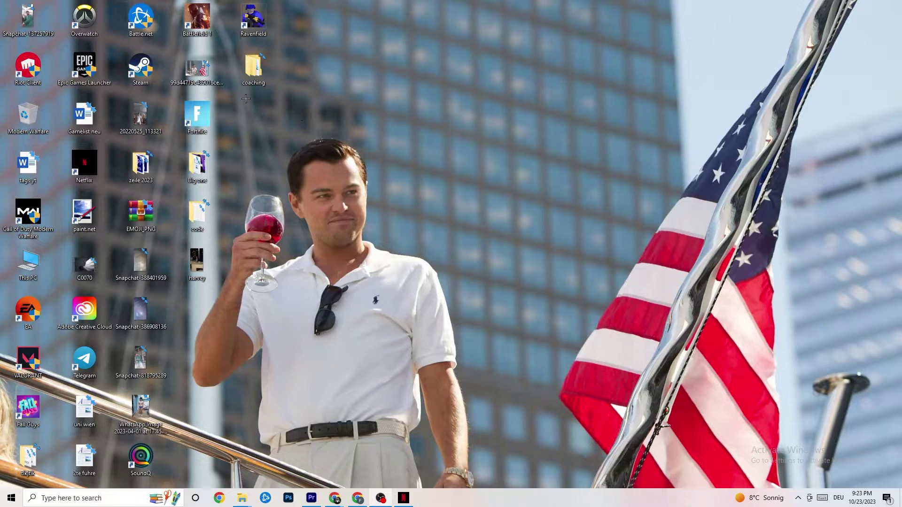
Move the Steam shortcut to an empty area of the desktop and try to run it as administrator
left_click_drag(140, 68, 479, 165)
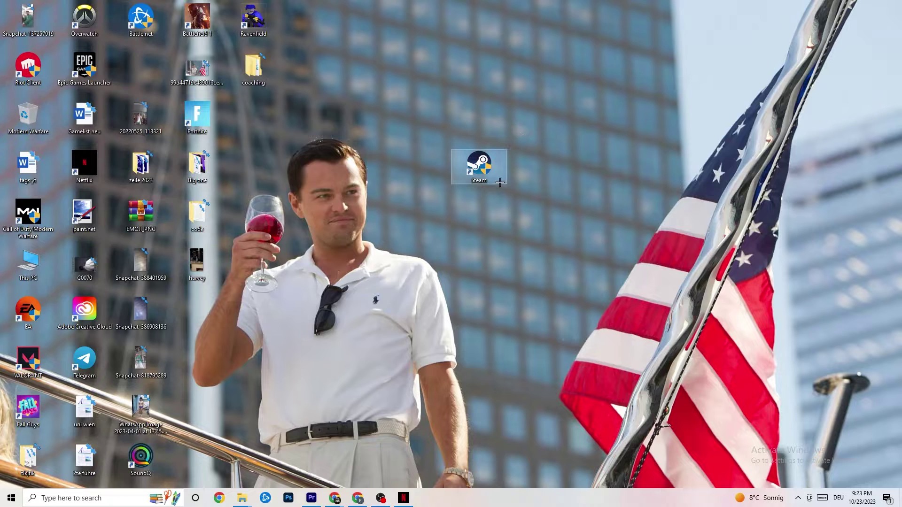
right_click(478, 171)
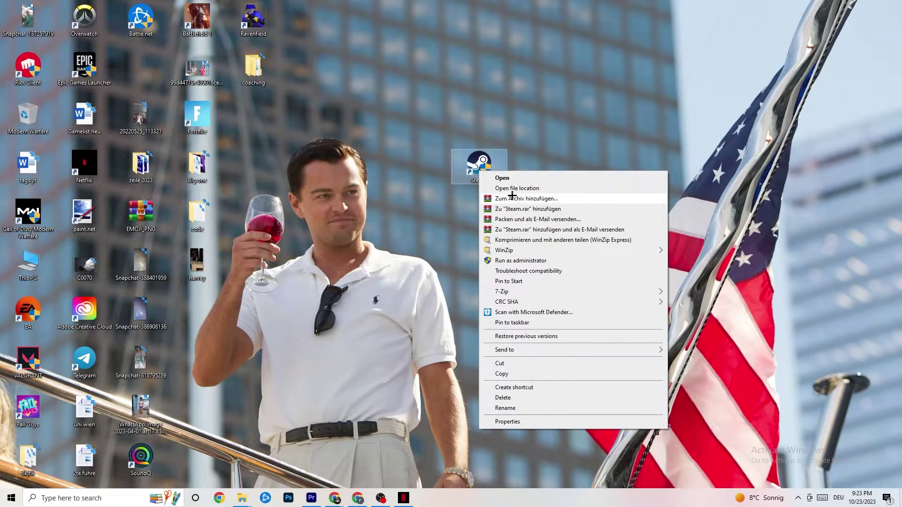
left_click(509, 260)
left_click(384, 234)
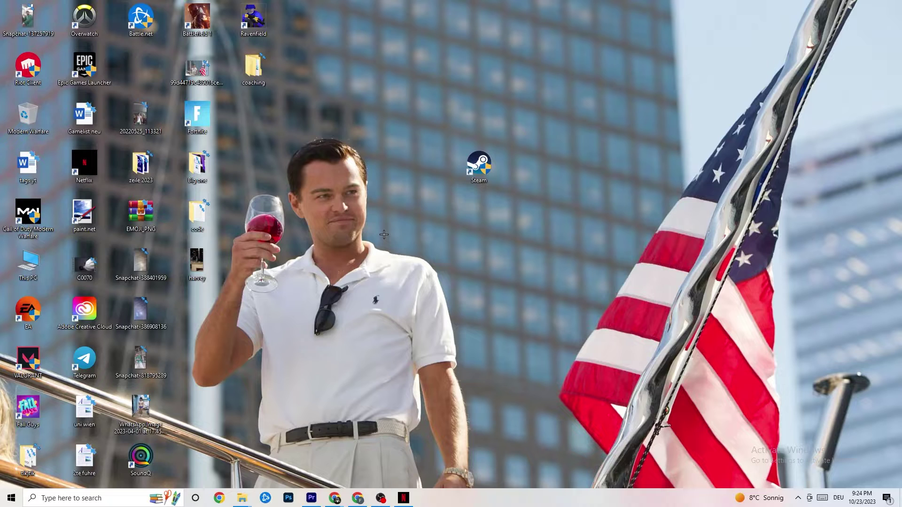
Move the Steam shortcut slightly across the desktop, open its properties, and shift the dialog clear of the icon
left_click_drag(470, 170, 413, 170)
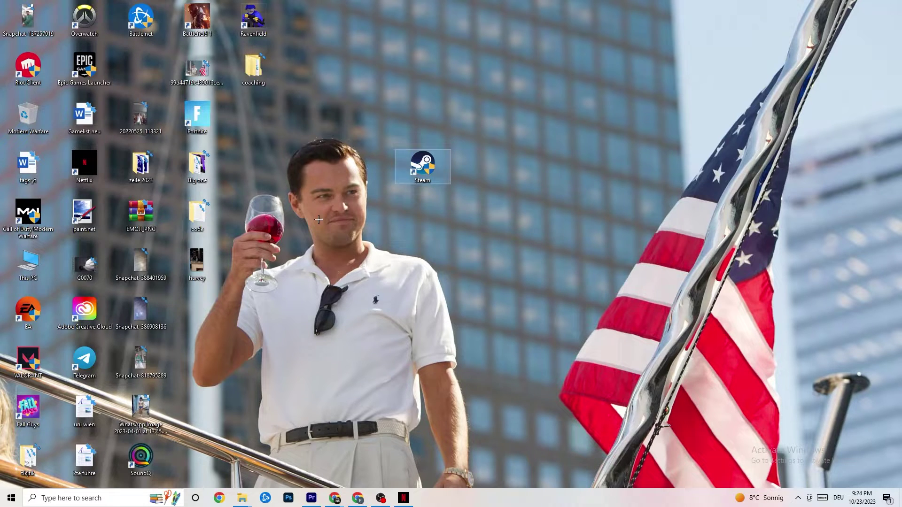
right_click(414, 170)
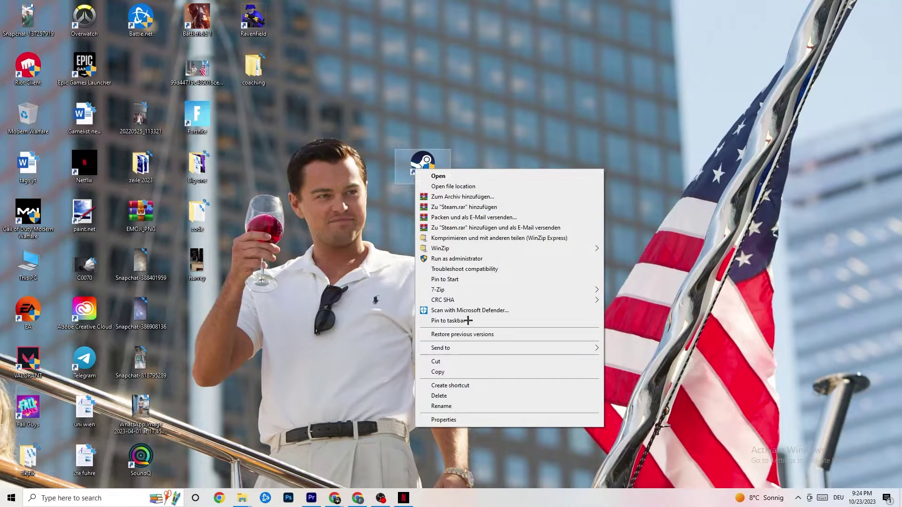
left_click(459, 419)
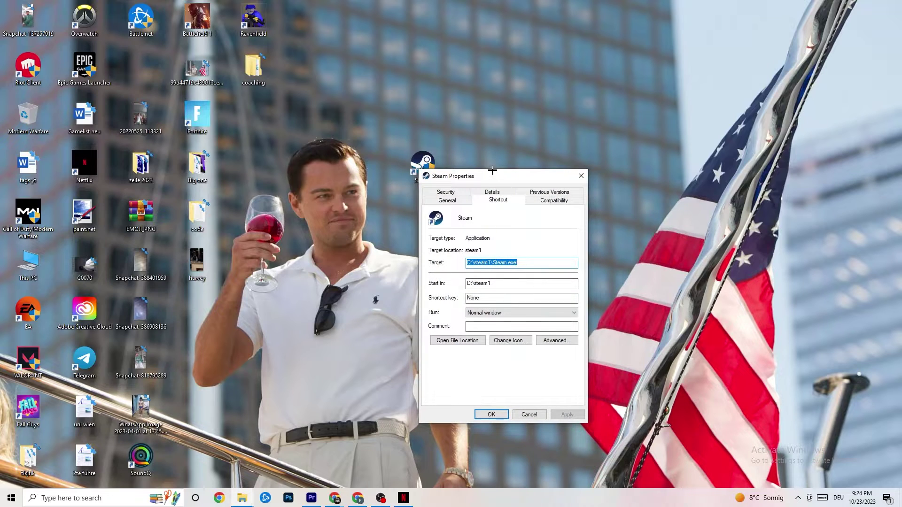
left_click_drag(493, 170, 363, 41)
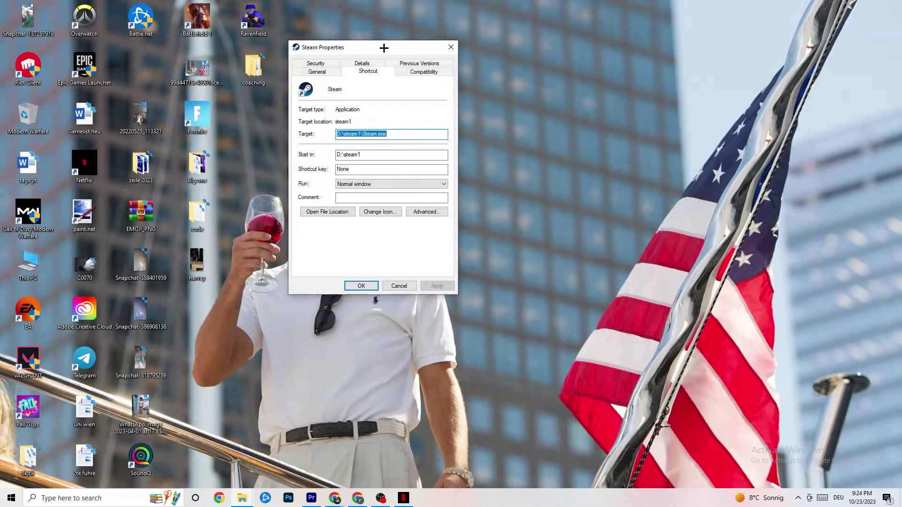
Review the Steam shortcut's compatibility settings, including the available Windows compatibility modes, and close its properties with OK
left_click(411, 71)
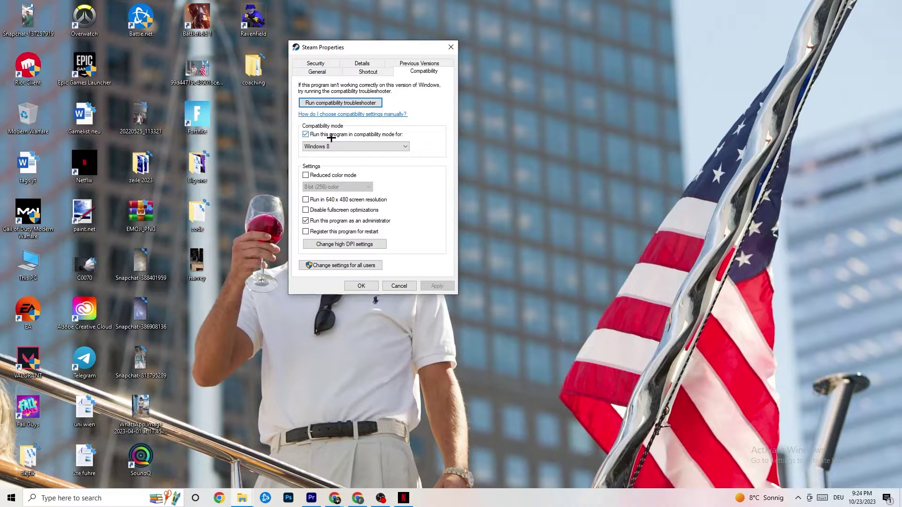
left_click(388, 145)
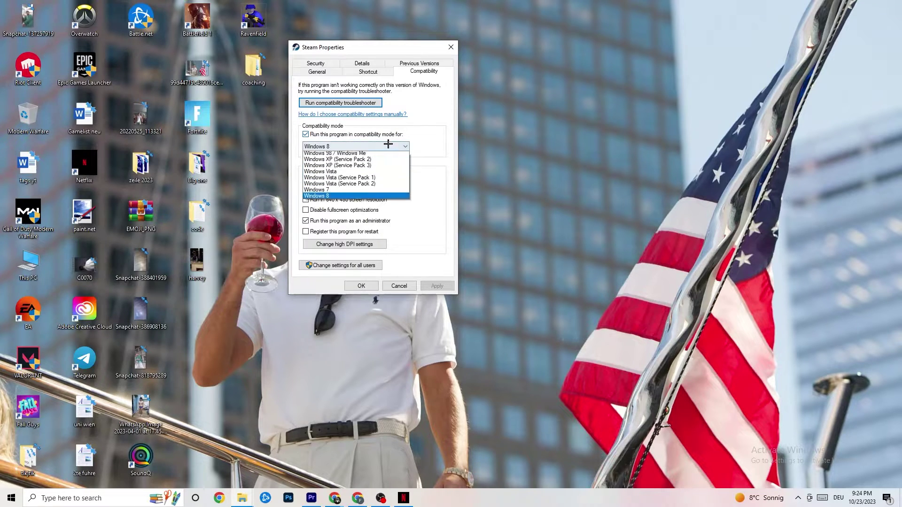
left_click(409, 133)
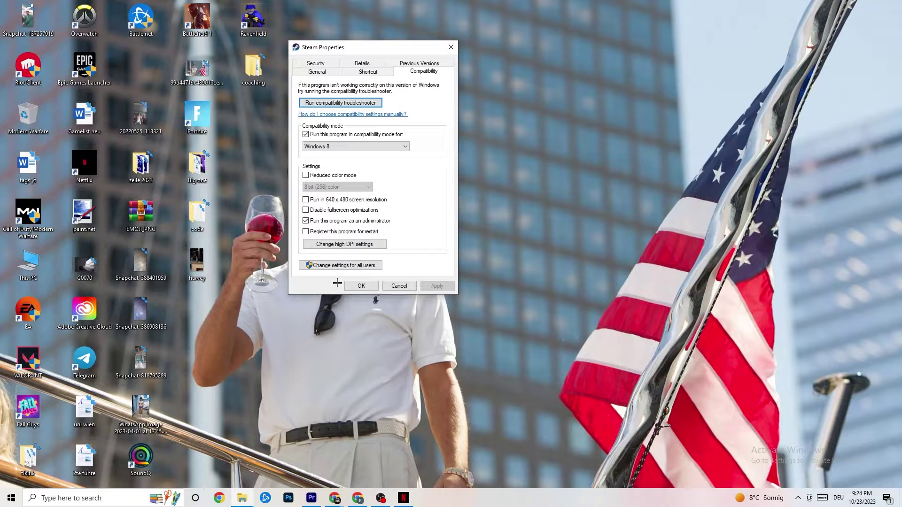
left_click(362, 286)
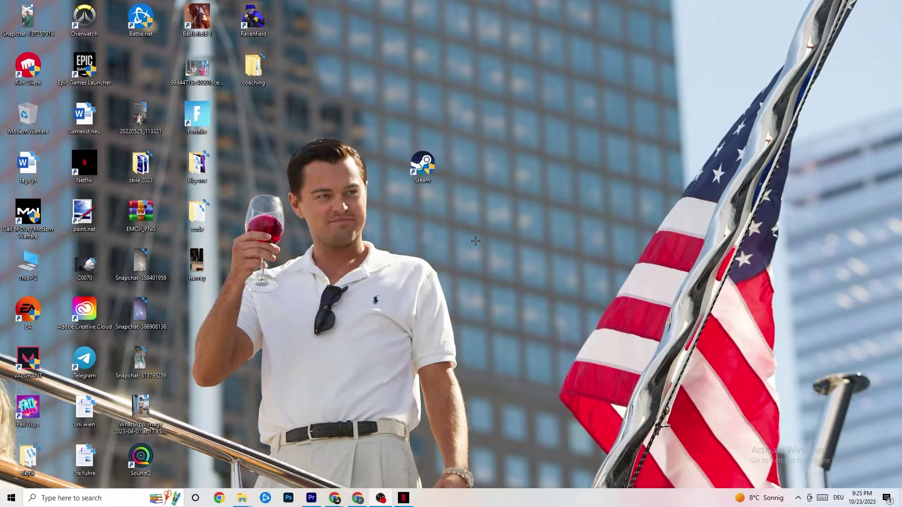
right_click(435, 177)
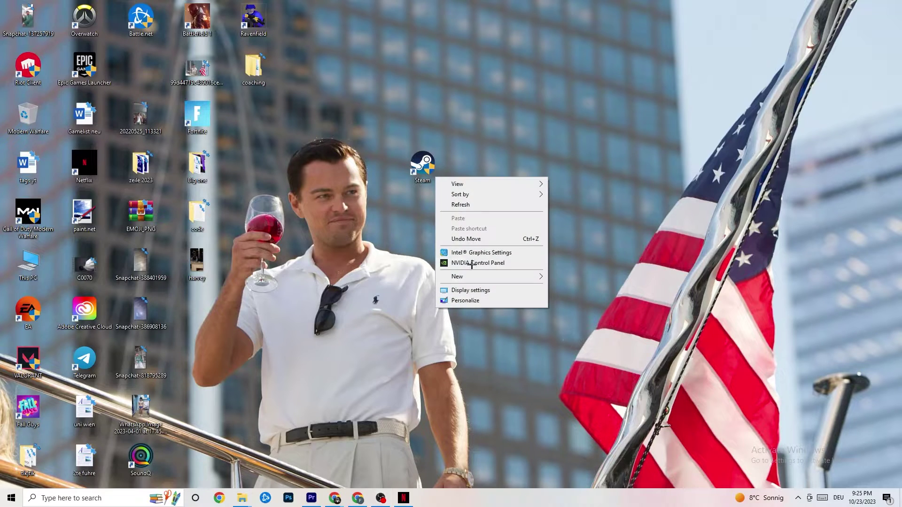
right_click(450, 97)
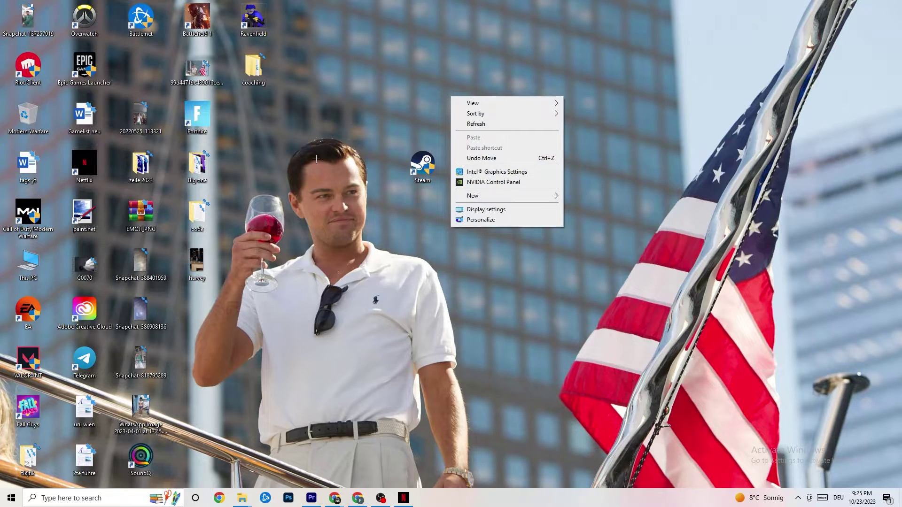
left_click(348, 18)
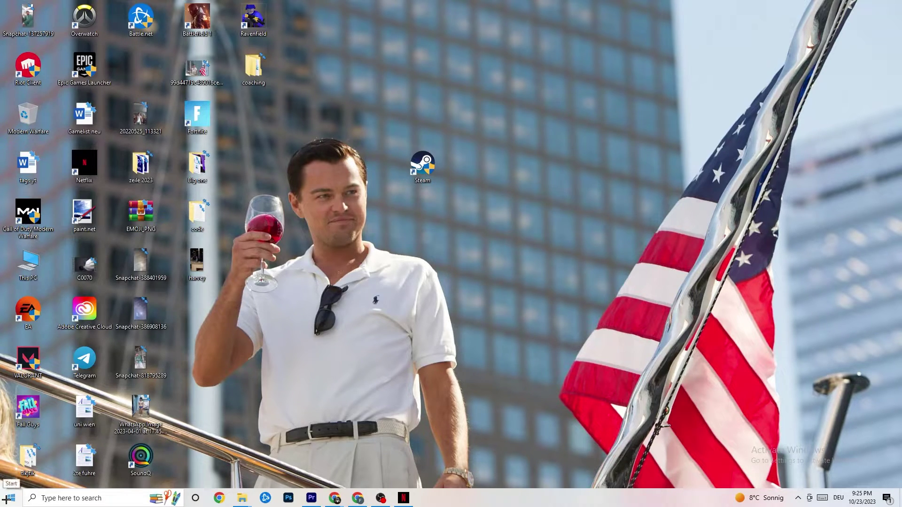
left_click(422, 165)
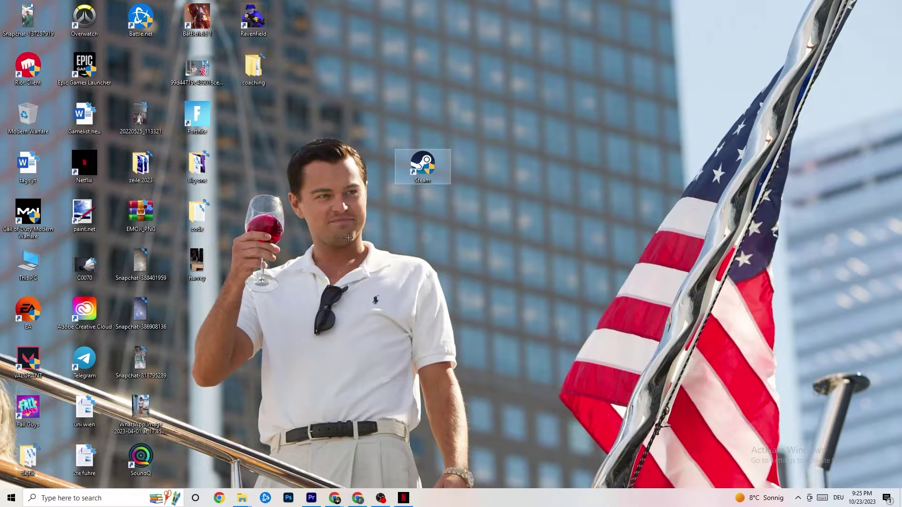
Open Task Manager maximized and inspect the options for the Windows Explorer process and the Pivot Software startup entry
right_click(500, 505)
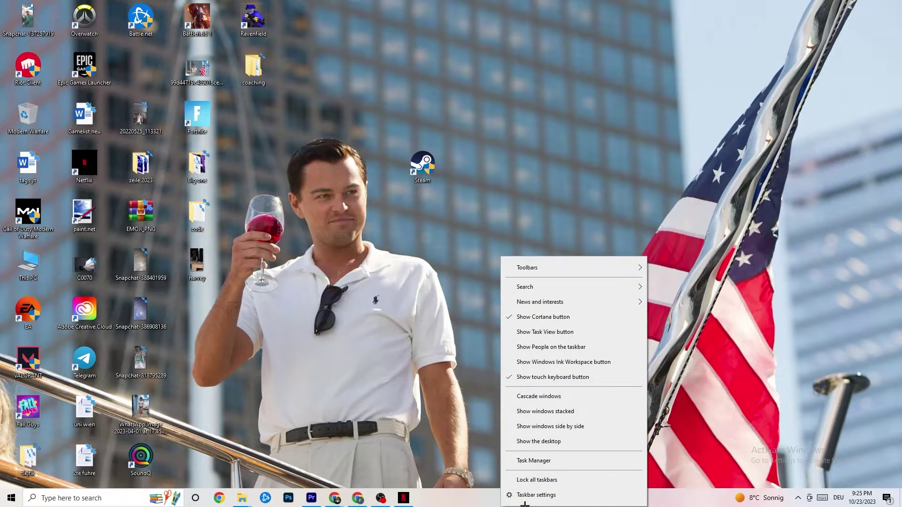
left_click(554, 461)
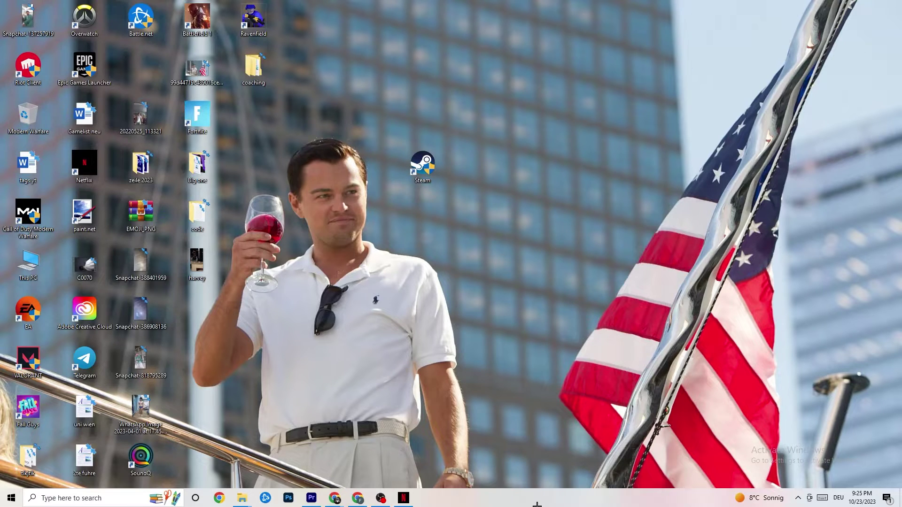
double_click(520, 26)
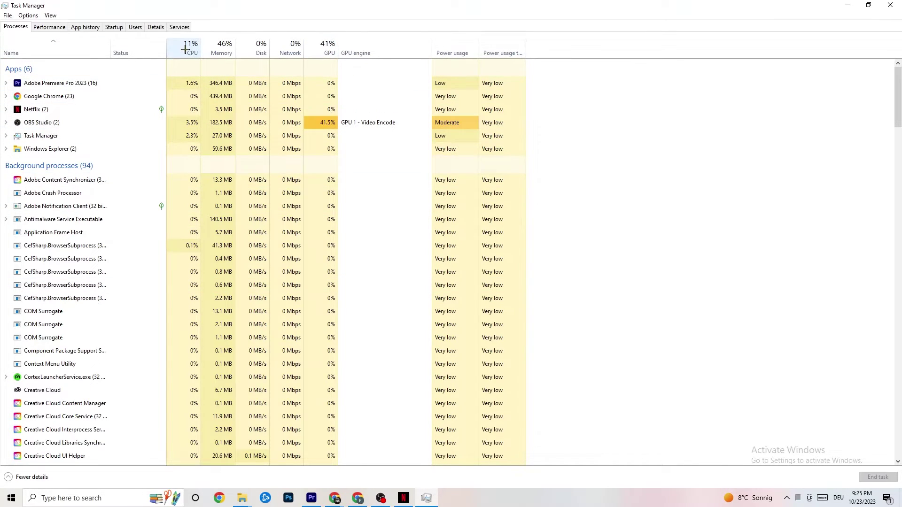
right_click(60, 149)
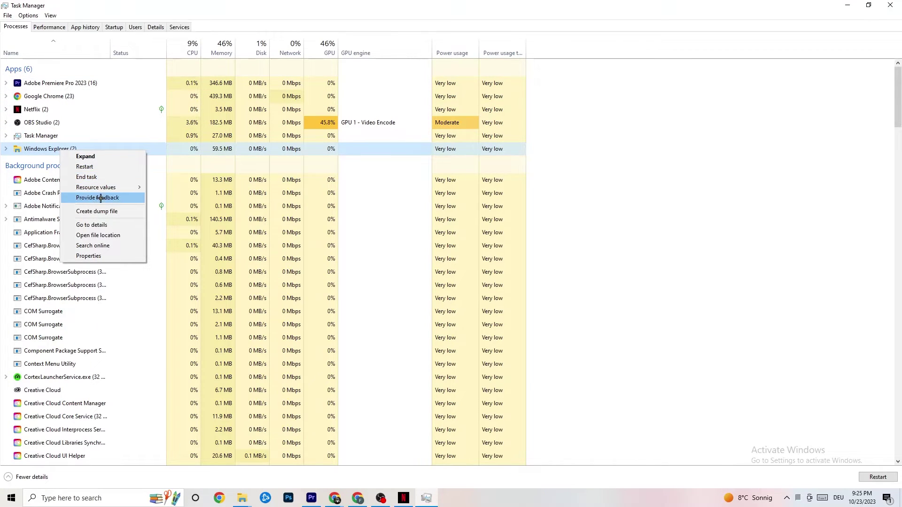
left_click(660, 139)
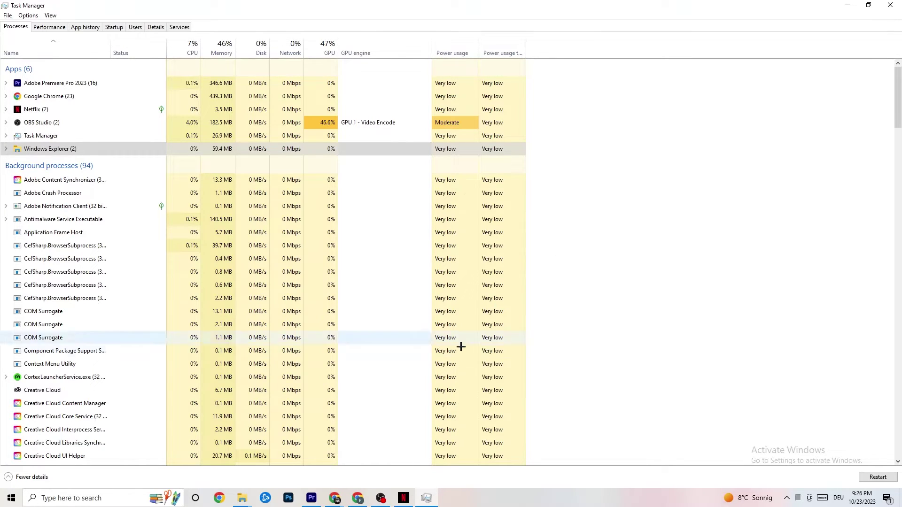
left_click(114, 26)
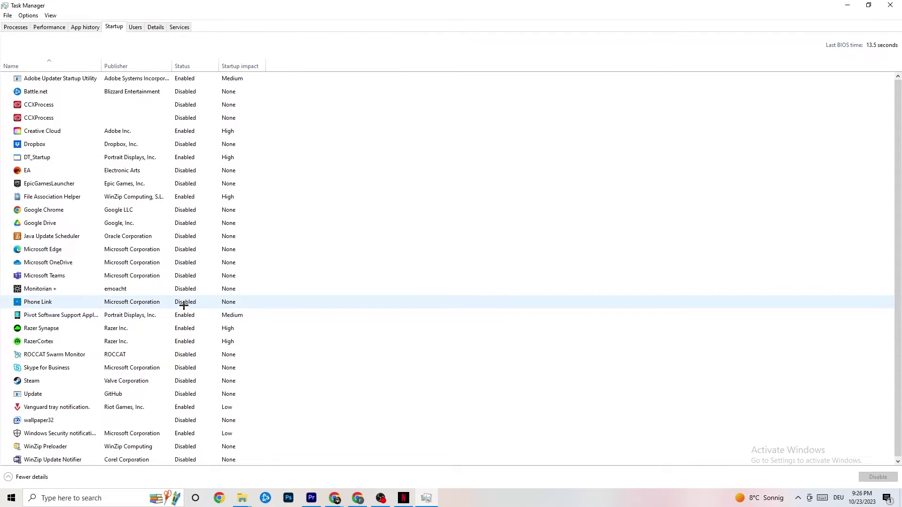
right_click(182, 315)
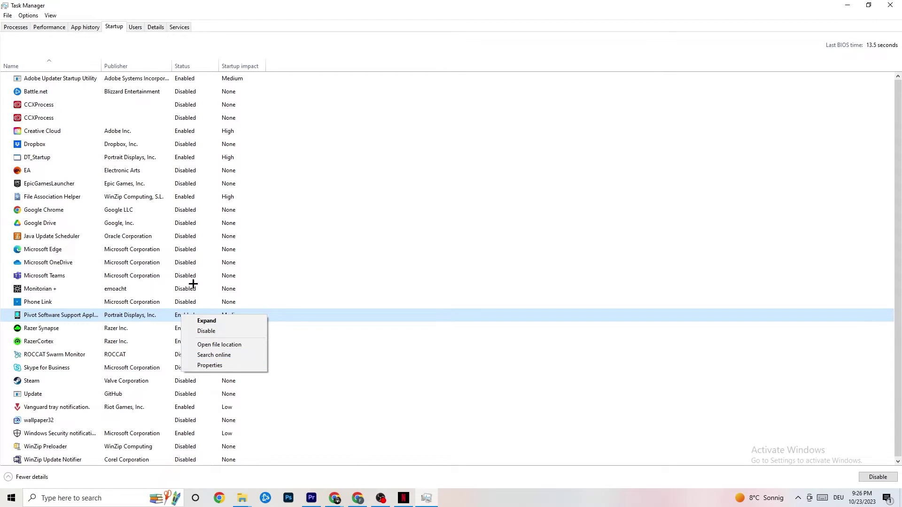
Look at the priority choices for the Adobe Premiere Pro process in the process details, and close Task Manager
left_click(155, 27)
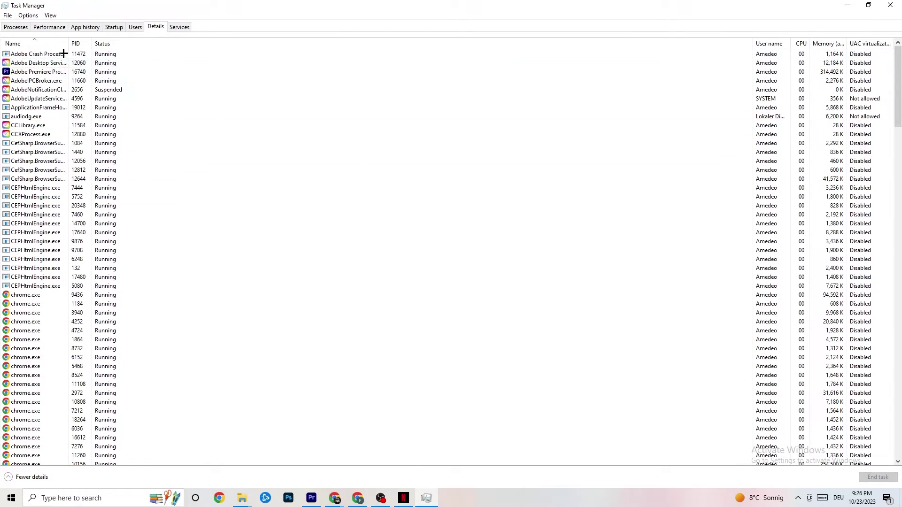
right_click(39, 75)
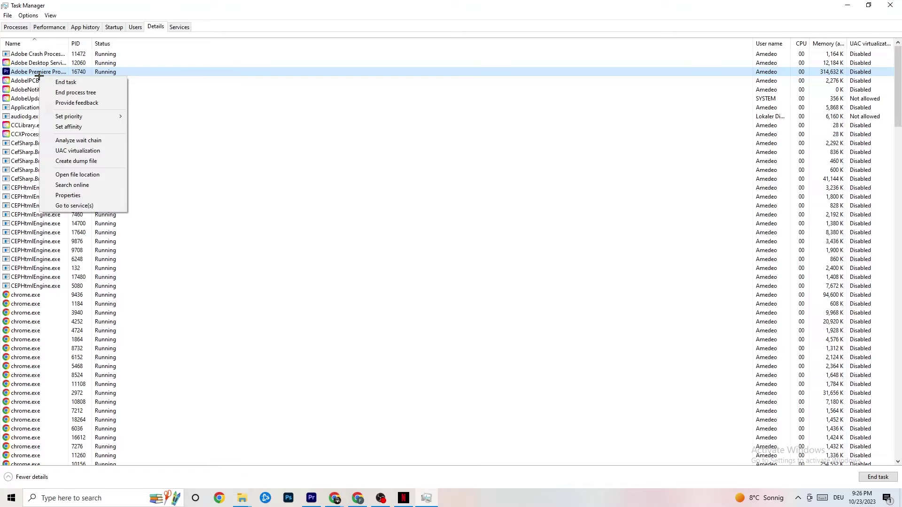
mouse_move(80, 115)
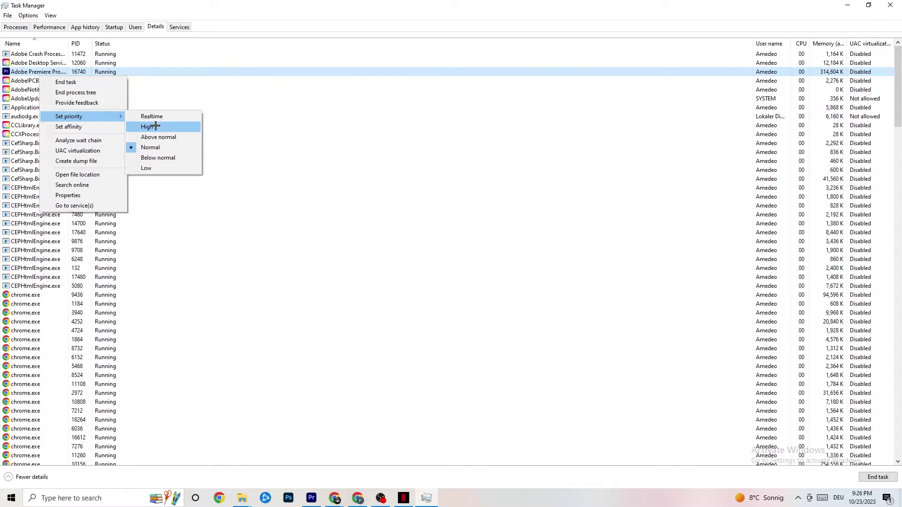
left_click(270, 88)
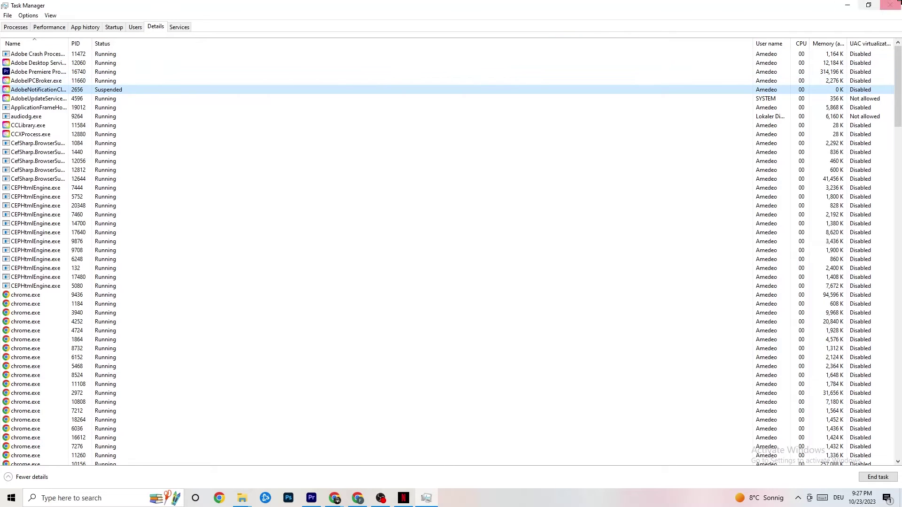
left_click(890, 5)
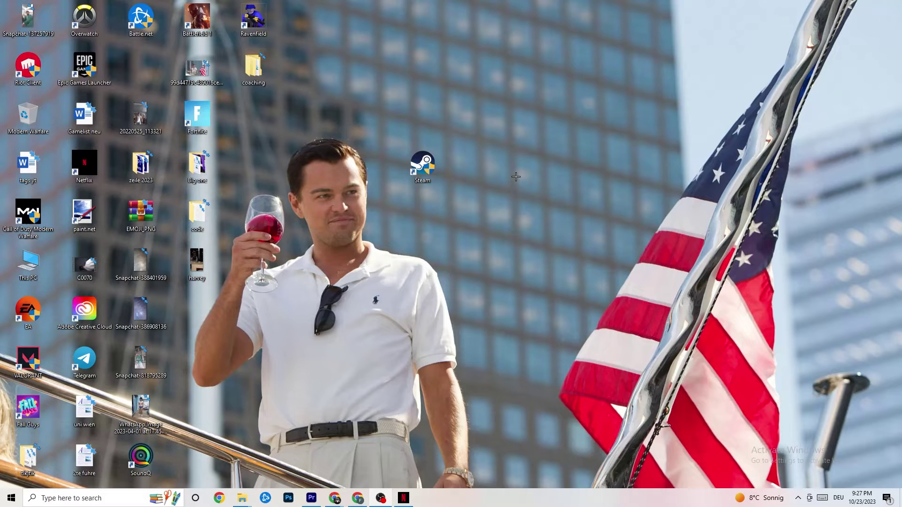
Open NVIDIA Control Panel, review the image preview settings and the resolution and refresh rate options, and close it
right_click(506, 90)
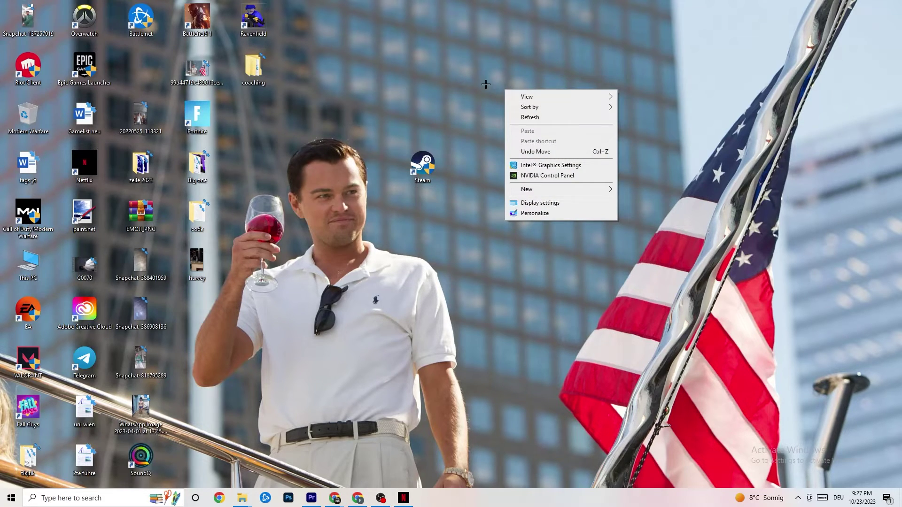
left_click(535, 176)
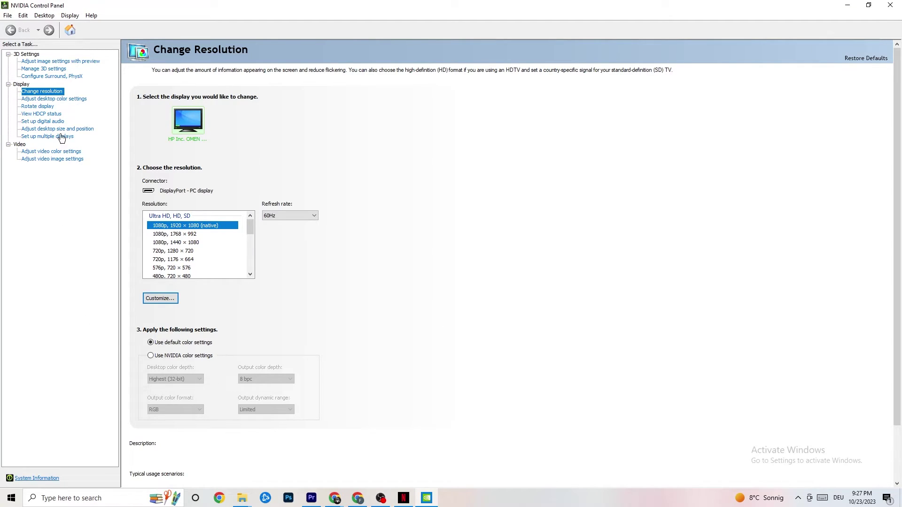
left_click(50, 62)
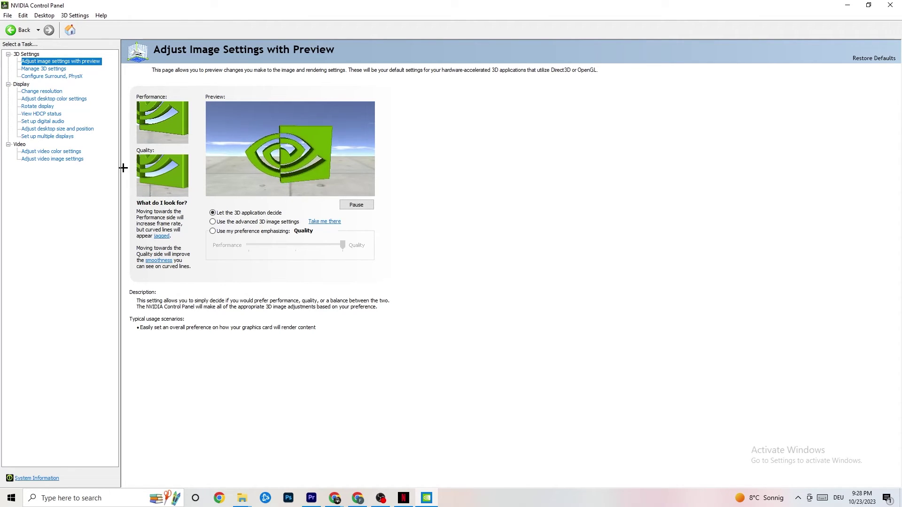
left_click(33, 92)
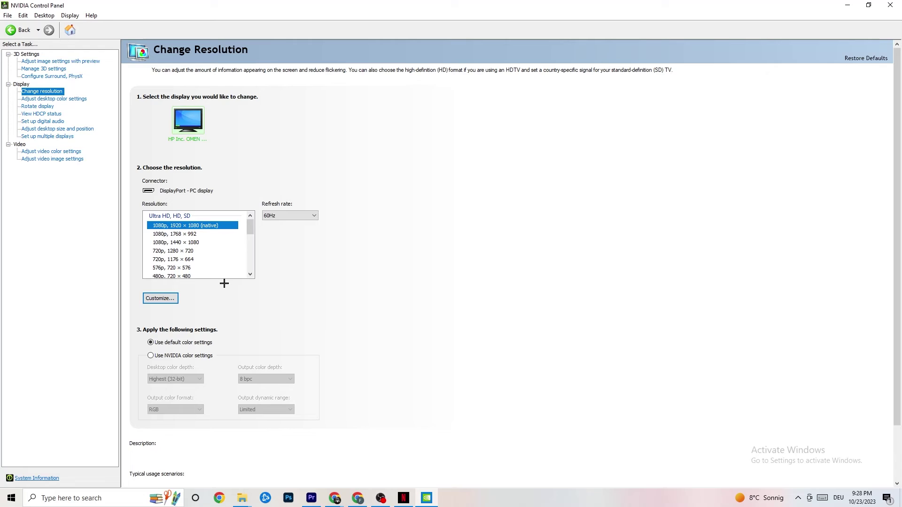
mouse_move(199, 224)
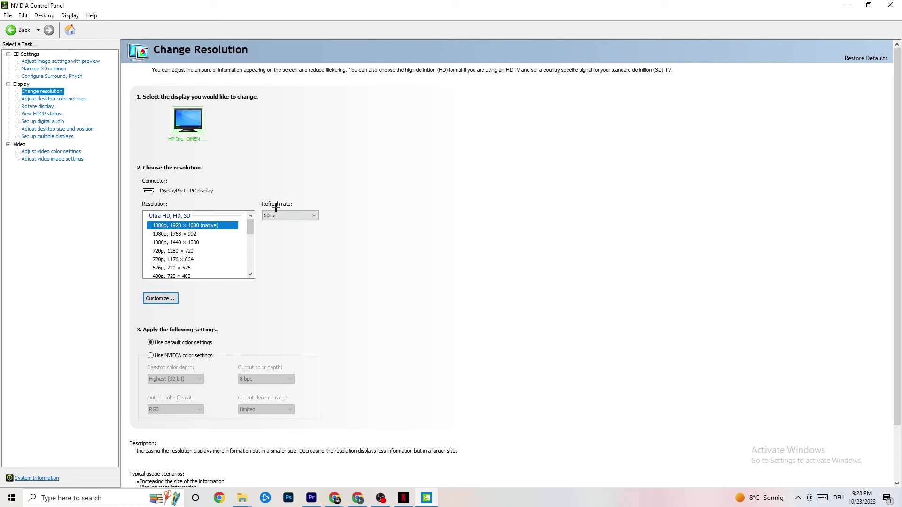
left_click(890, 5)
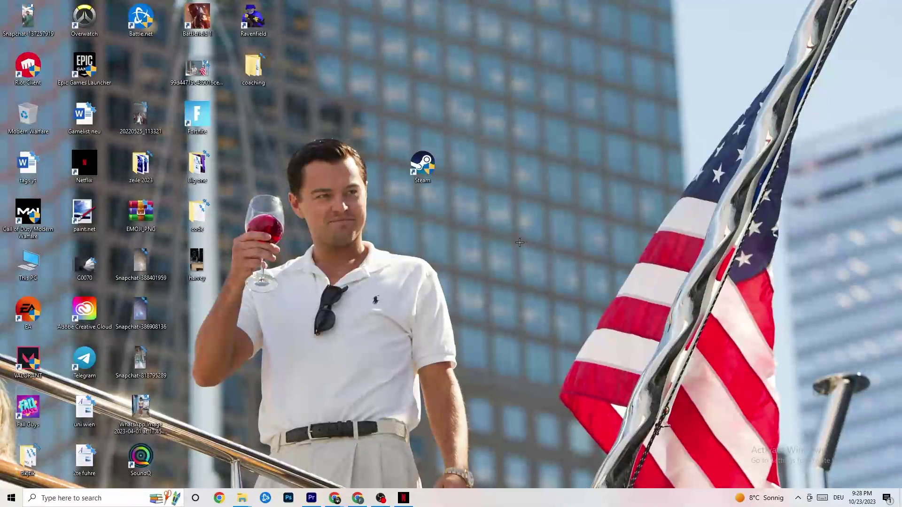